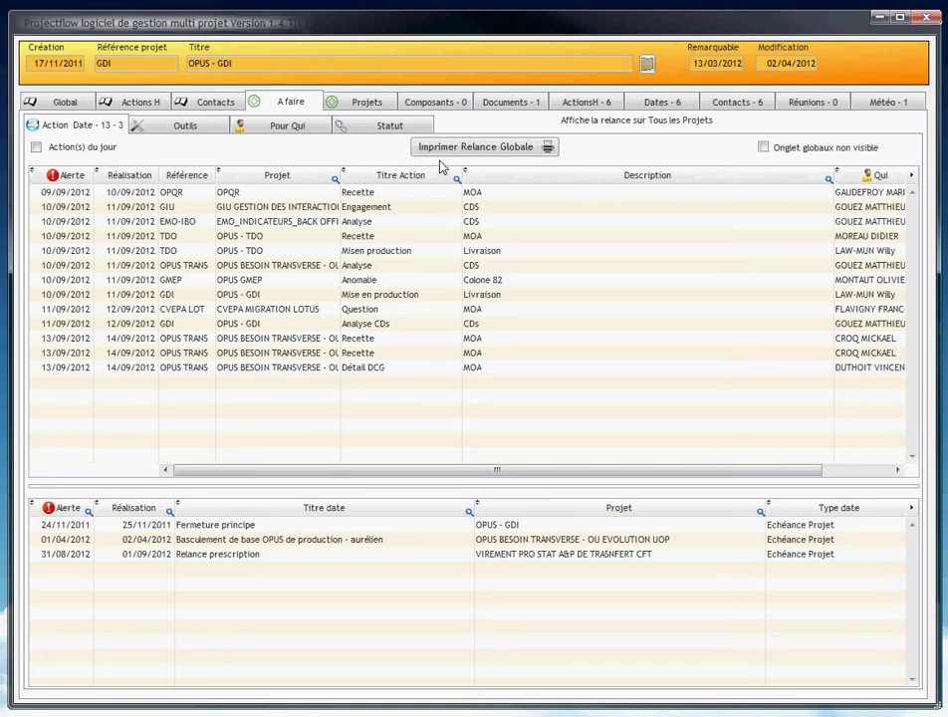
Display the OPUS - GDI project's list of 6 dates.
{"action": "left_click", "coordinate": [663, 102]}
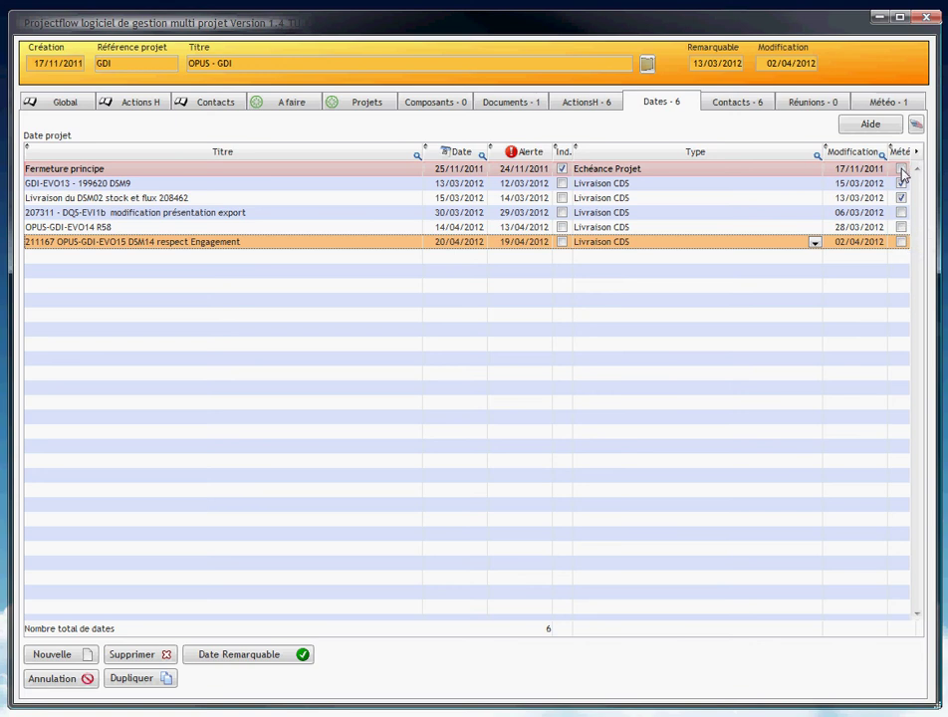
Flag Fermeture principe, 207311, OPUS-GDI-EVO14 R58 and 211167 for weather, then view project weather.
{"action": "left_click", "coordinate": [902, 170]}
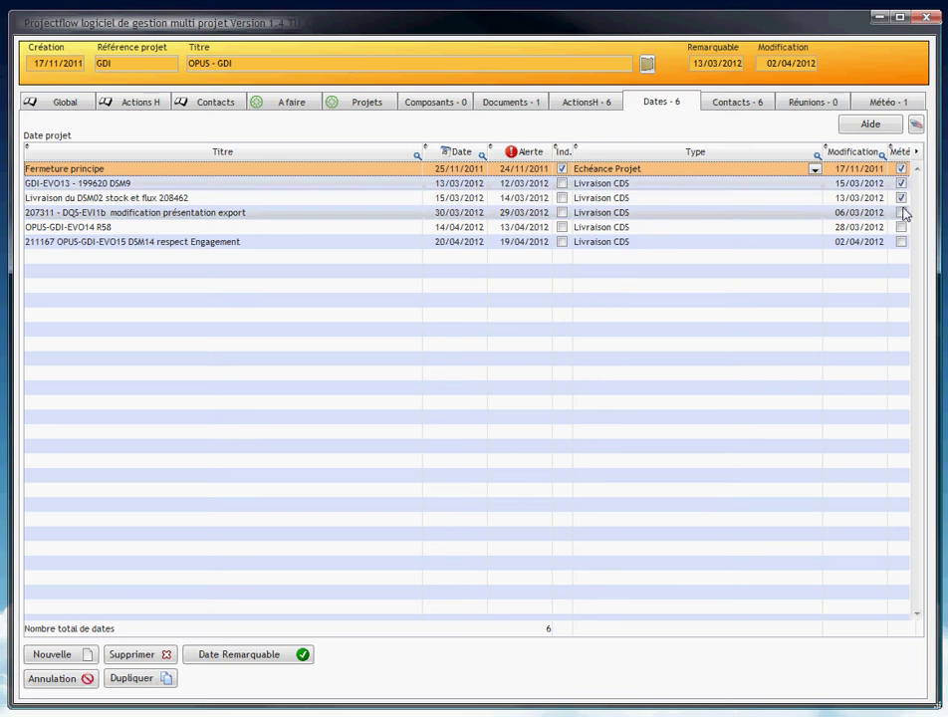
{"action": "left_click", "coordinate": [902, 213]}
{"action": "left_click", "coordinate": [901, 228]}
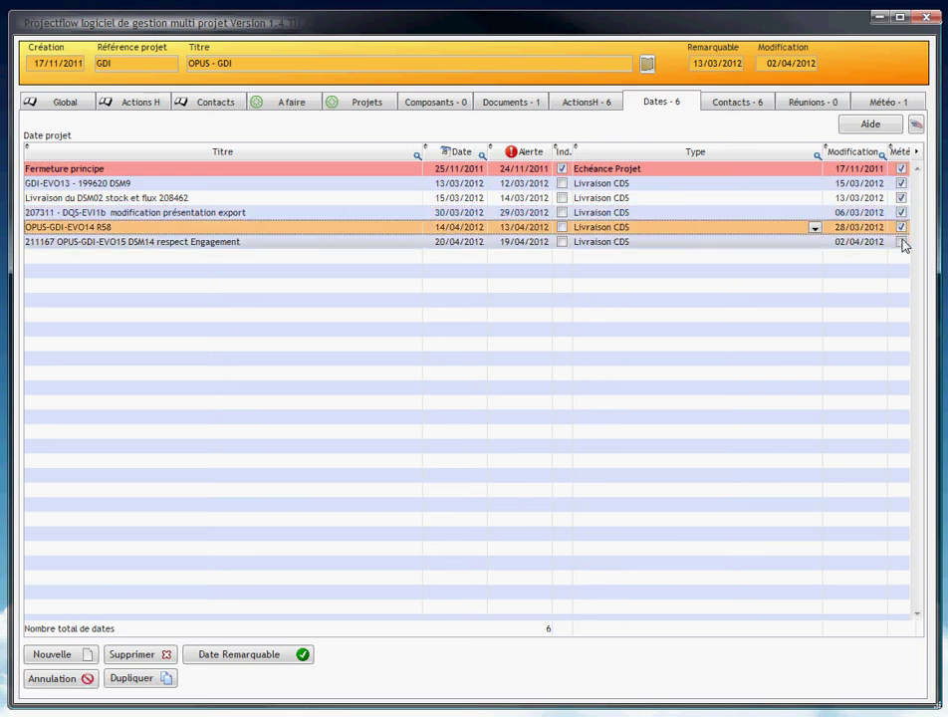
{"action": "left_click", "coordinate": [902, 242]}
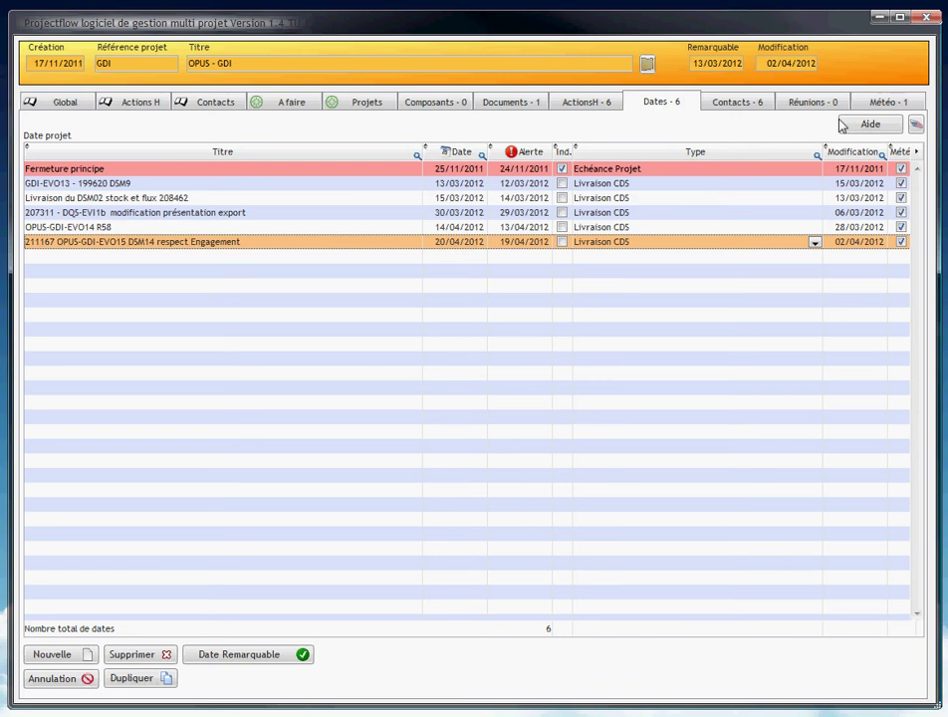
{"action": "left_click", "coordinate": [878, 106]}
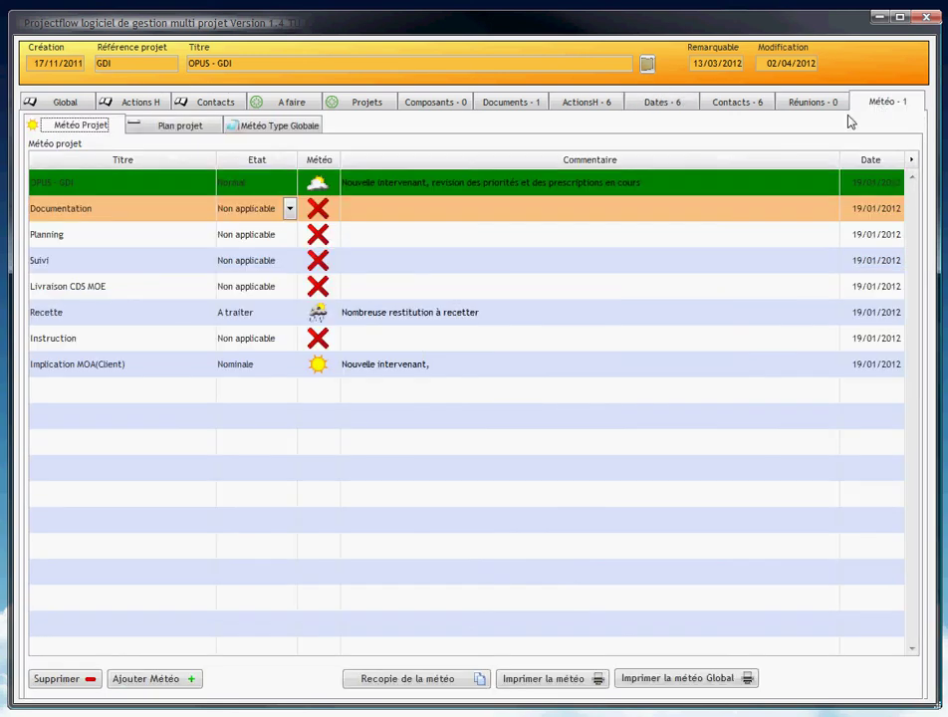
Show the Plan projet timeline and scroll the Gantt chart horizontally to see the dated milestones.
{"action": "left_click", "coordinate": [179, 127]}
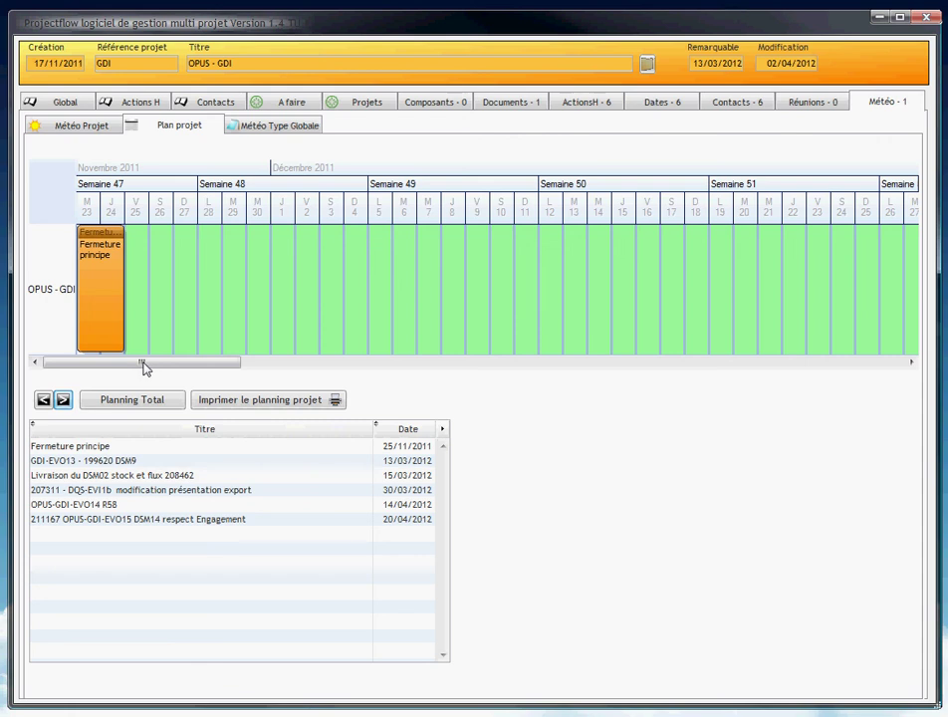
{"action": "left_click_drag", "start_coordinate": [132, 368], "coordinate": [113, 363]}
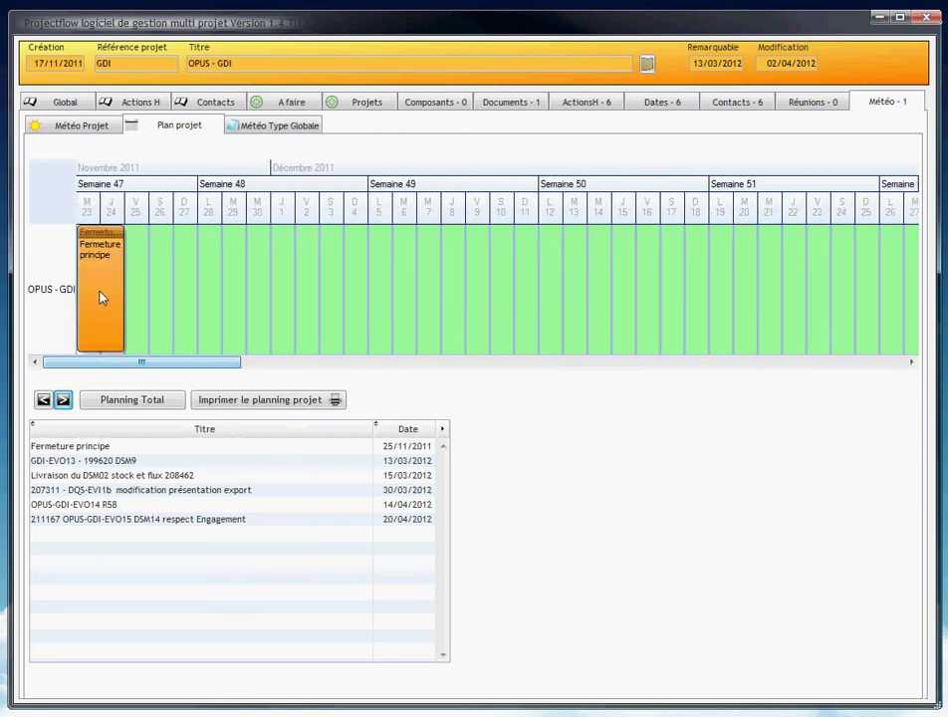
{"action": "left_click_drag", "start_coordinate": [118, 368], "coordinate": [57, 368]}
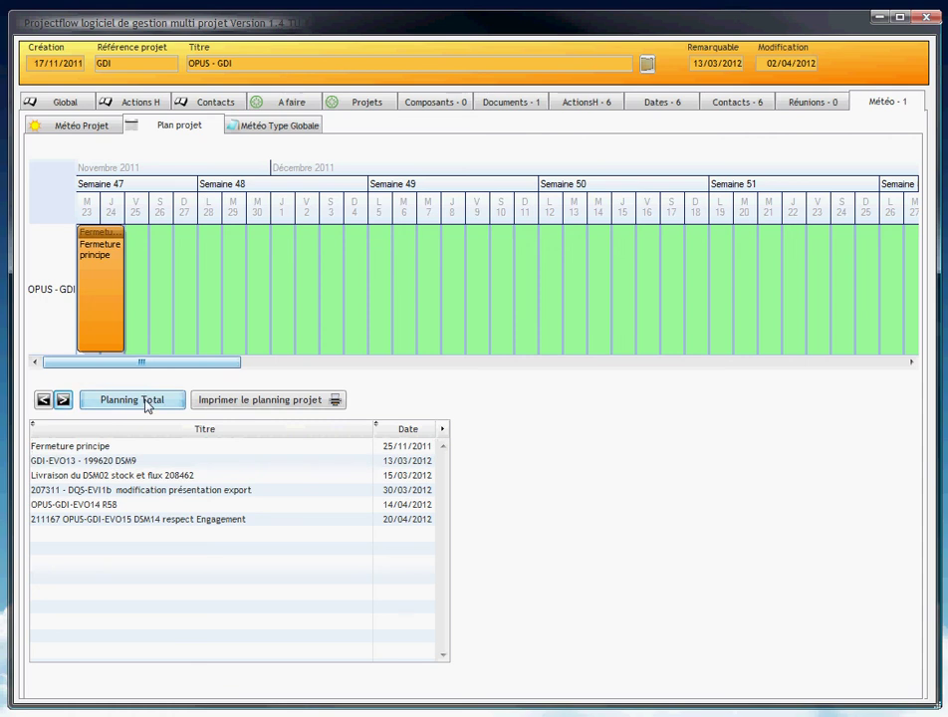
{"action": "left_click", "coordinate": [249, 400]}
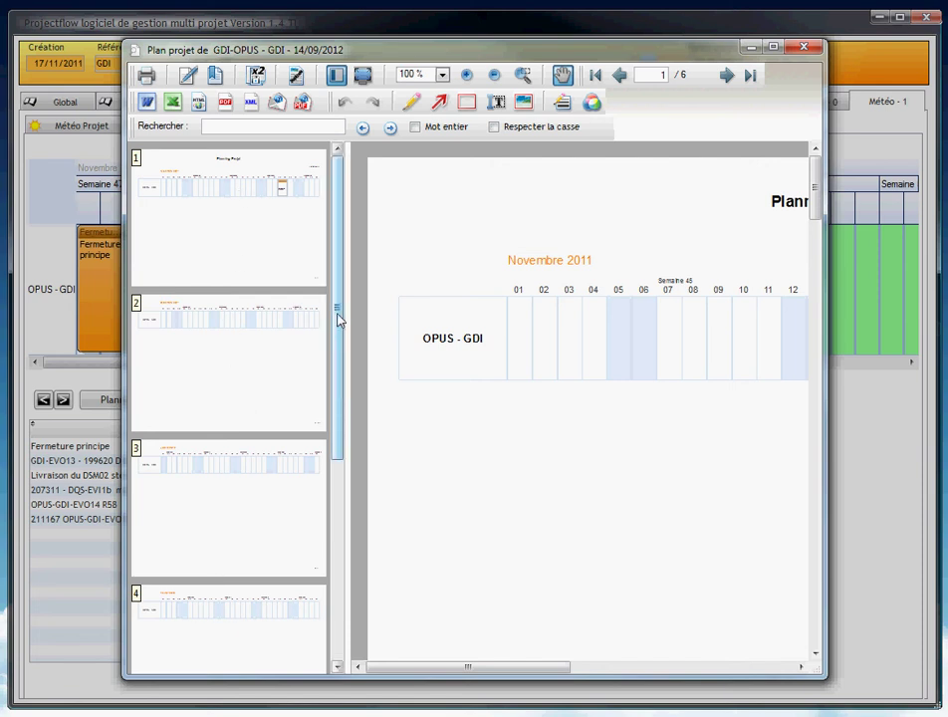
{"action": "left_click_drag", "start_coordinate": [339, 310], "coordinate": [344, 244]}
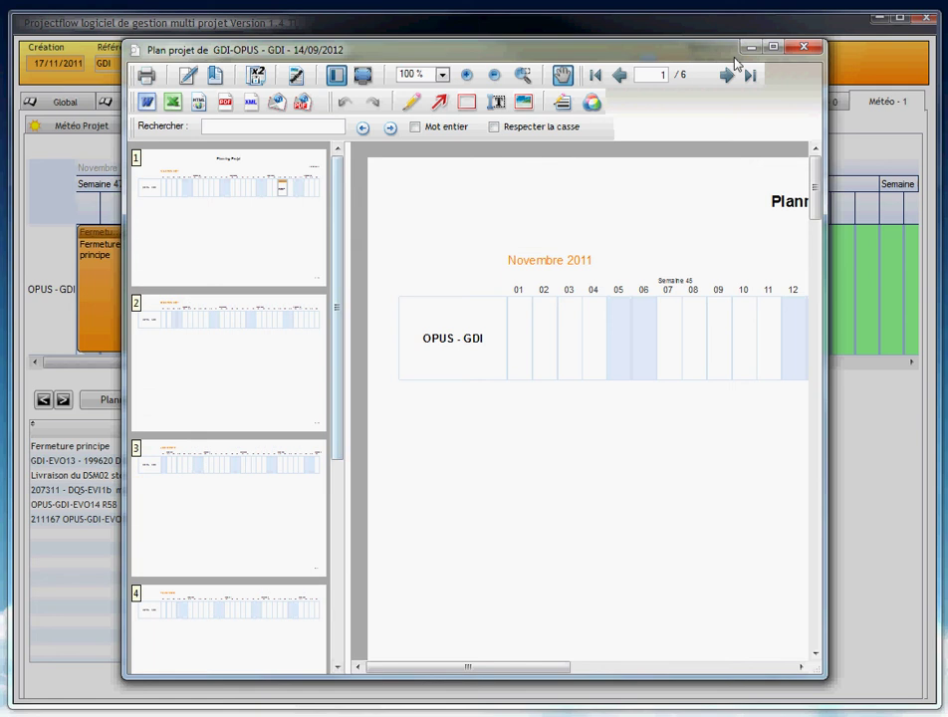
{"action": "left_click", "coordinate": [801, 46]}
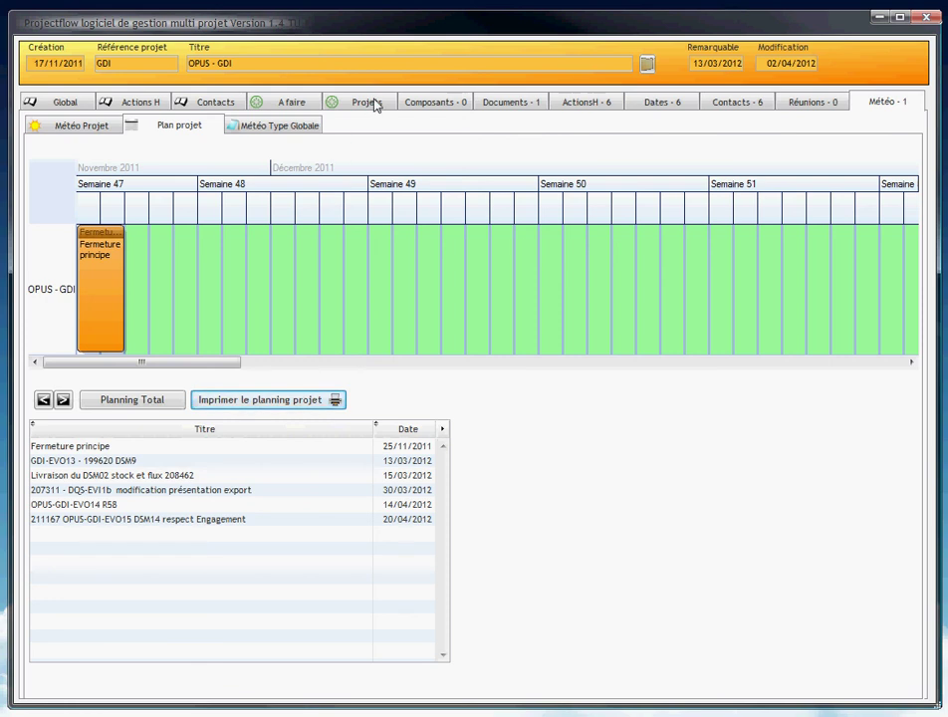
Display the ActionsH list with six actions grouped under three references.
{"action": "left_click", "coordinate": [588, 103]}
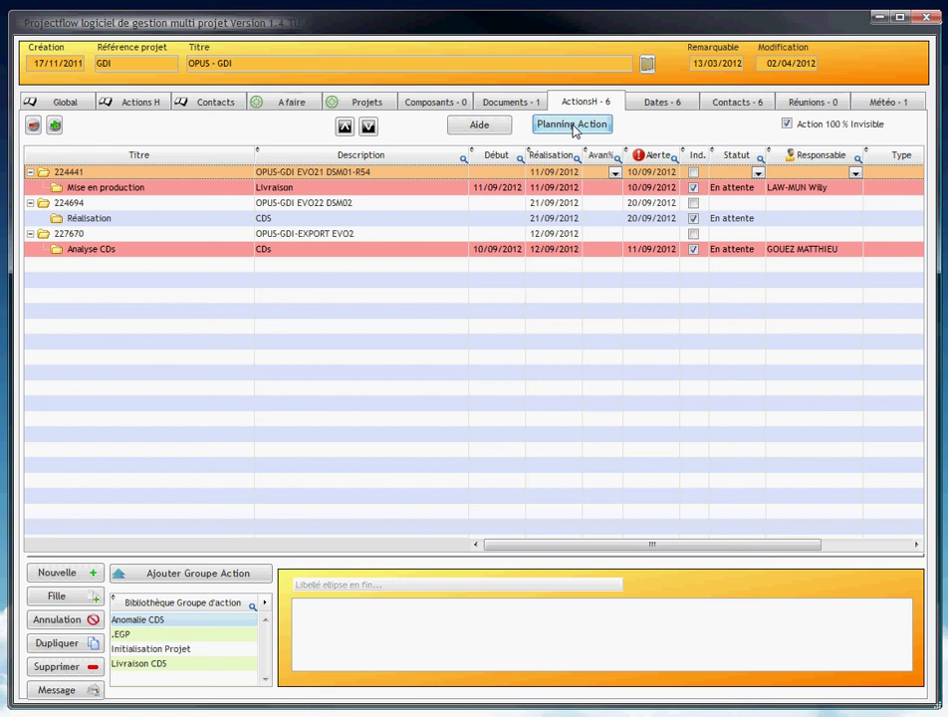
{"action": "left_click", "coordinate": [571, 125]}
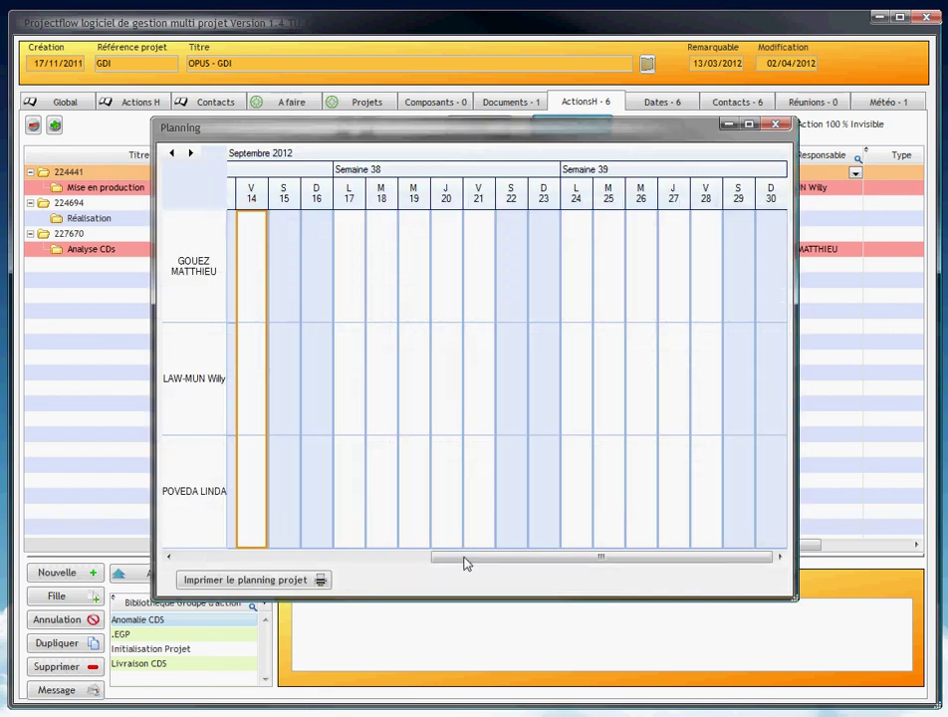
{"action": "left_click_drag", "start_coordinate": [488, 560], "coordinate": [248, 561]}
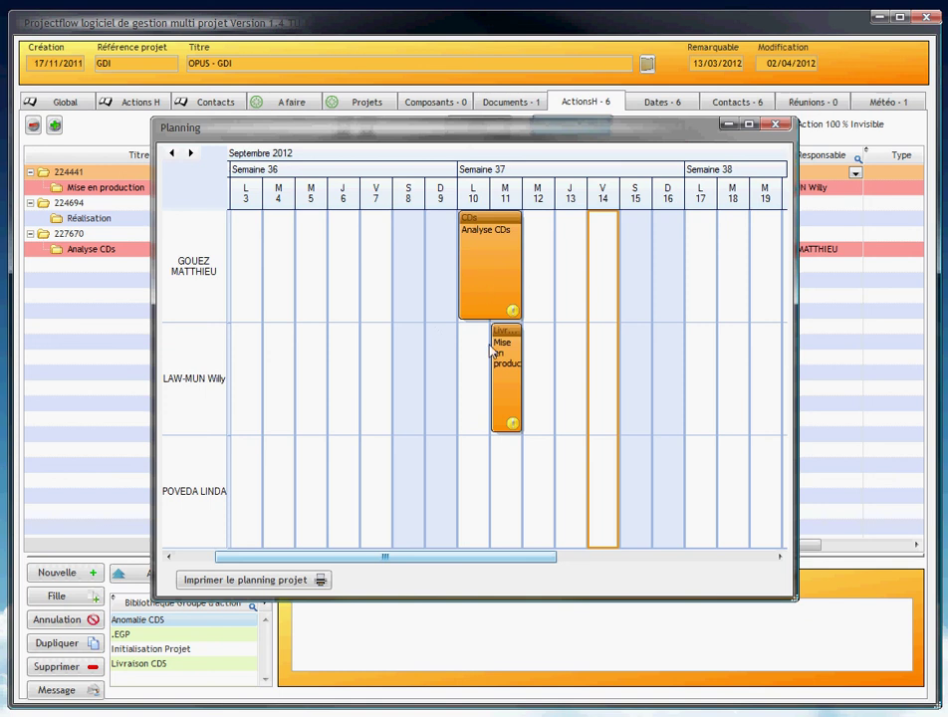
{"action": "left_click_drag", "start_coordinate": [428, 563], "coordinate": [353, 556]}
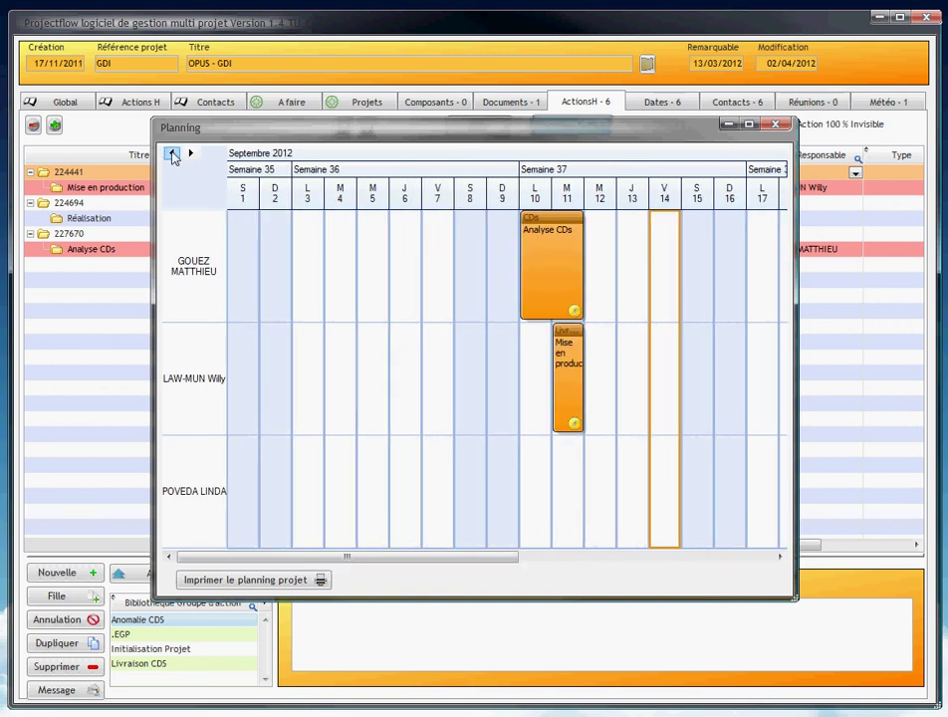
{"action": "left_click", "coordinate": [173, 154]}
{"action": "left_click", "coordinate": [172, 155]}
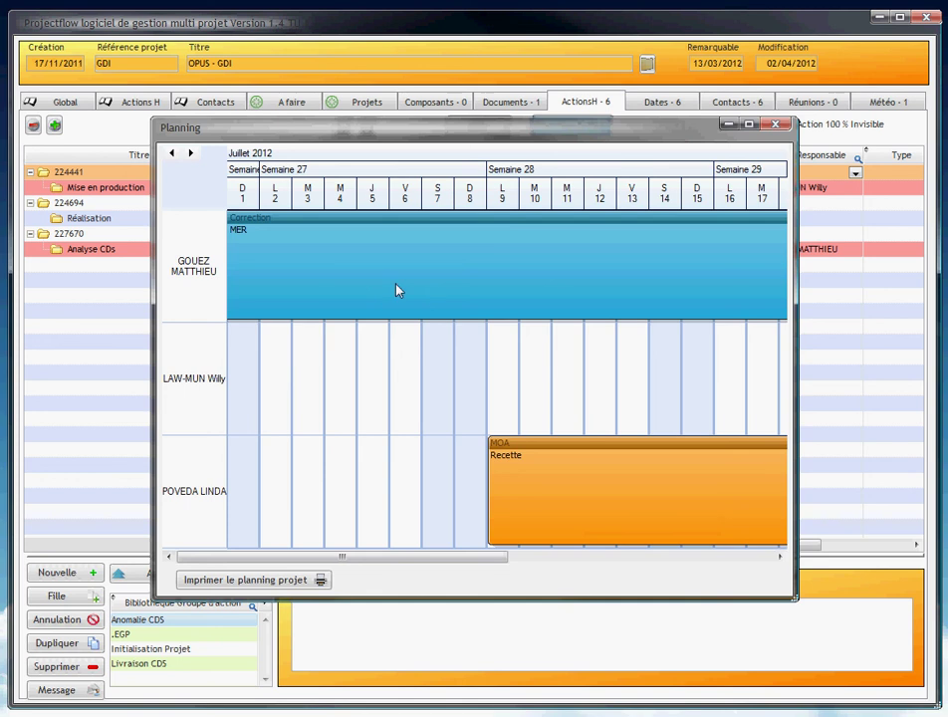
{"action": "left_click", "coordinate": [242, 581]}
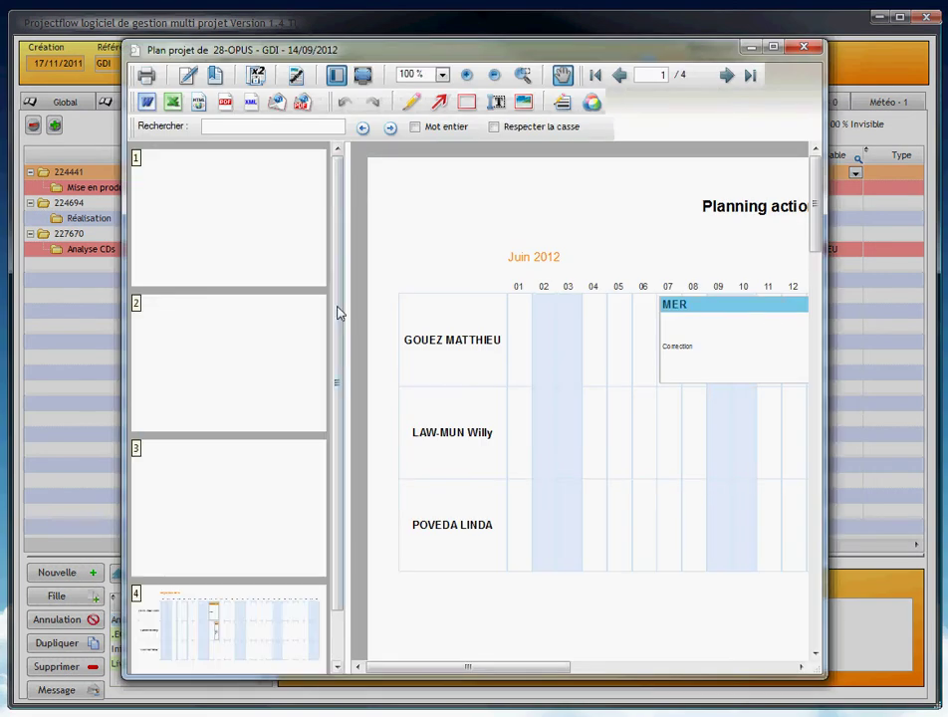
{"action": "left_click_drag", "start_coordinate": [343, 252], "coordinate": [342, 216]}
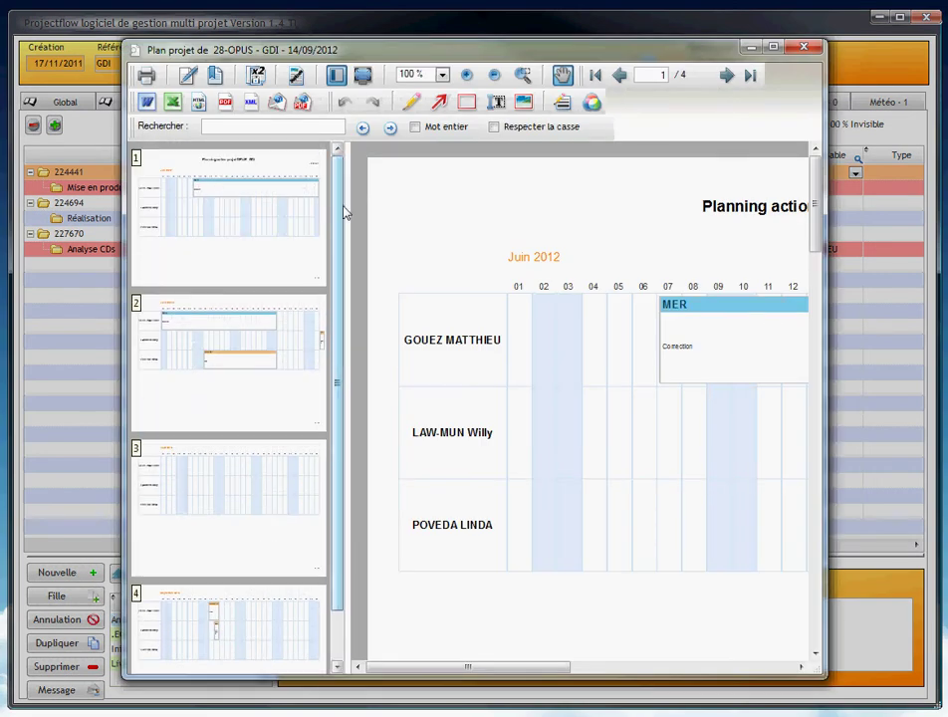
{"action": "left_click", "coordinate": [805, 50]}
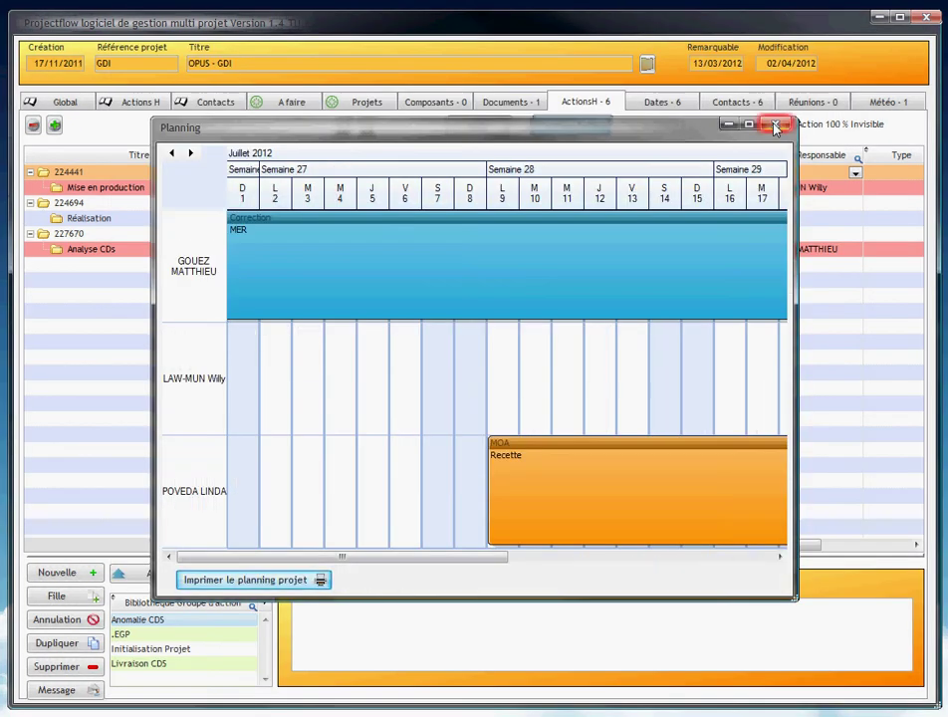
{"action": "left_click", "coordinate": [776, 125]}
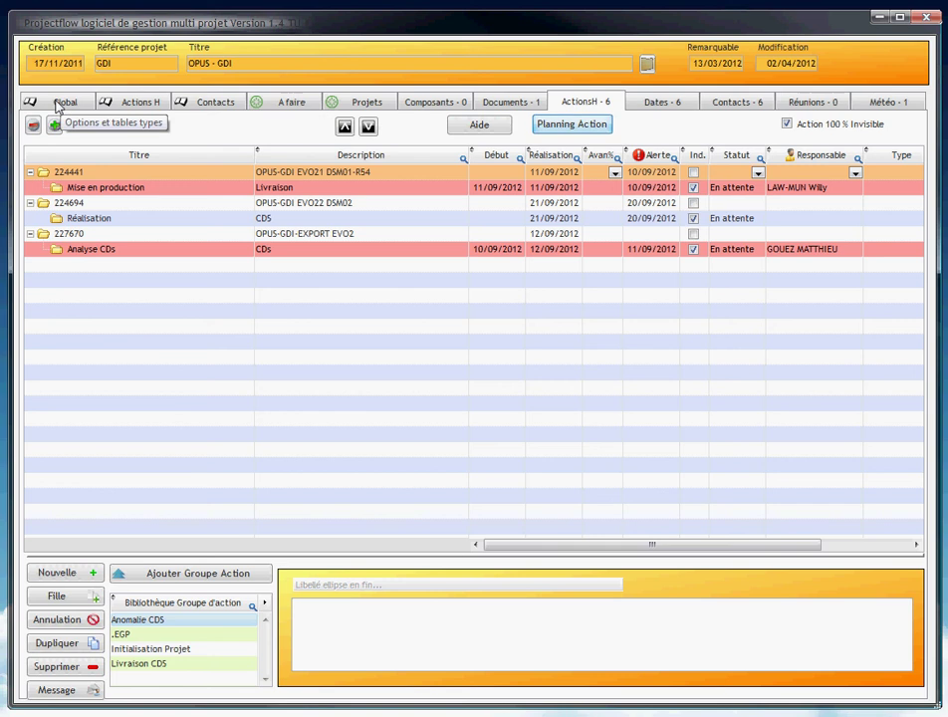
{"action": "left_click", "coordinate": [57, 103]}
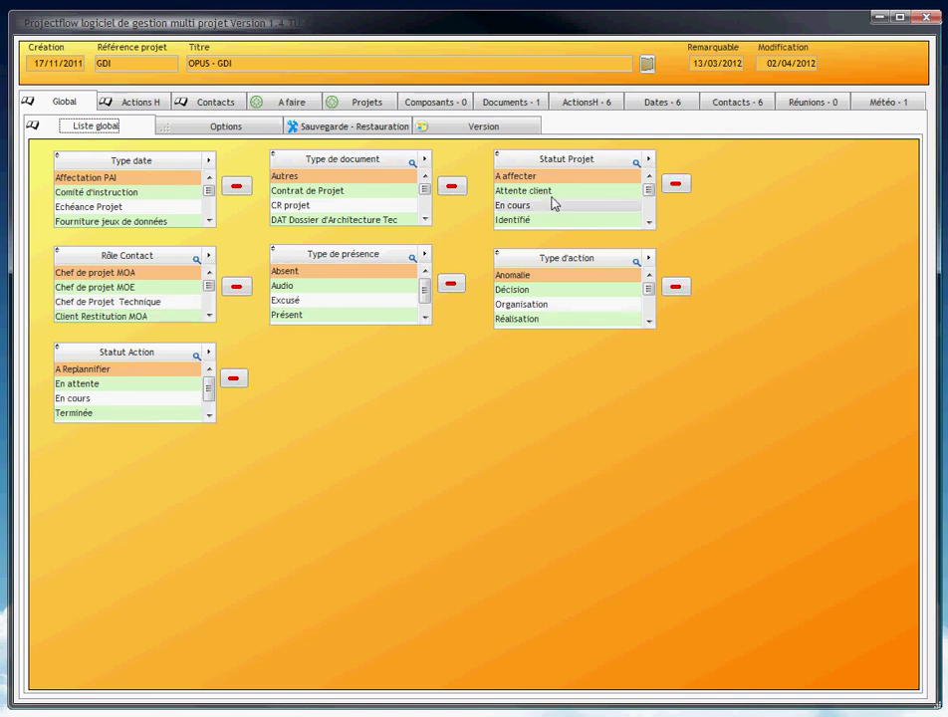
{"action": "left_click", "coordinate": [217, 130]}
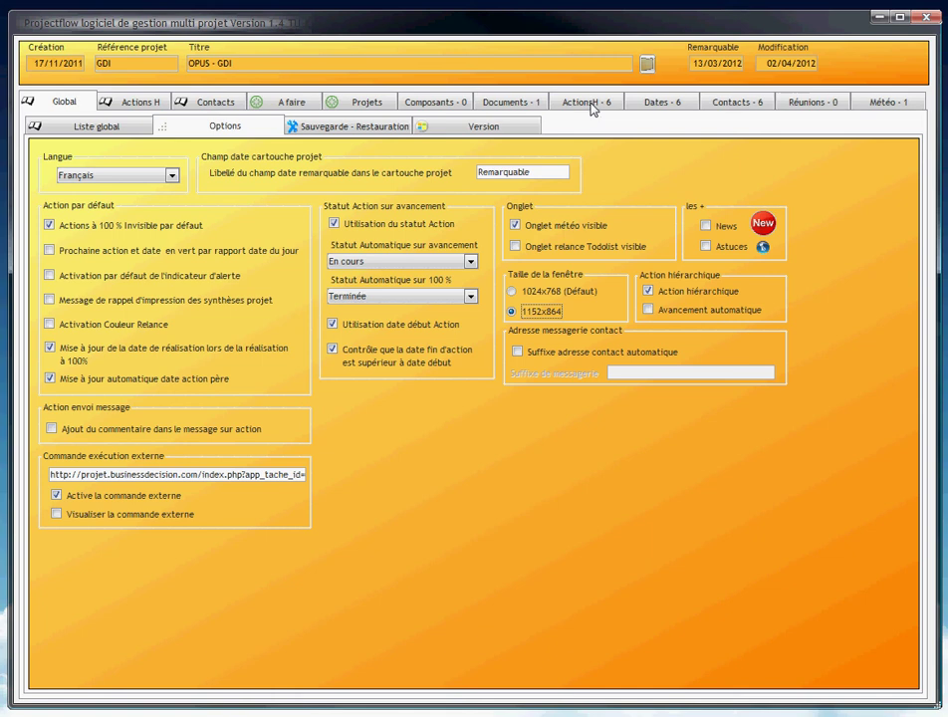
{"action": "left_click", "coordinate": [594, 103]}
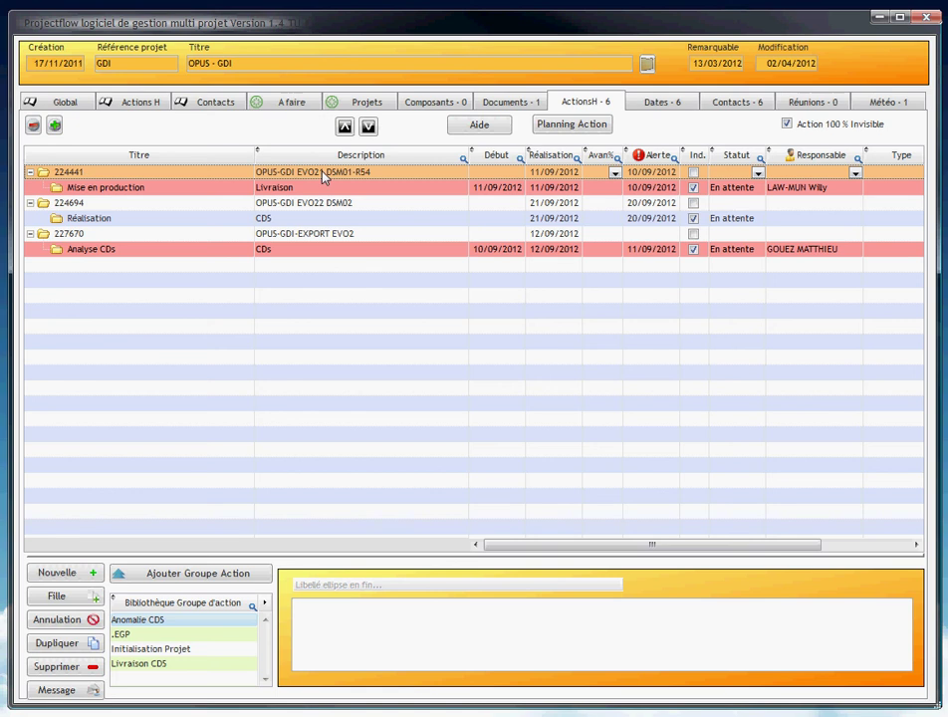
Run 'Lancer' on action 224441 to open the Imhotep login page in the browser.
{"action": "right_click", "coordinate": [322, 176]}
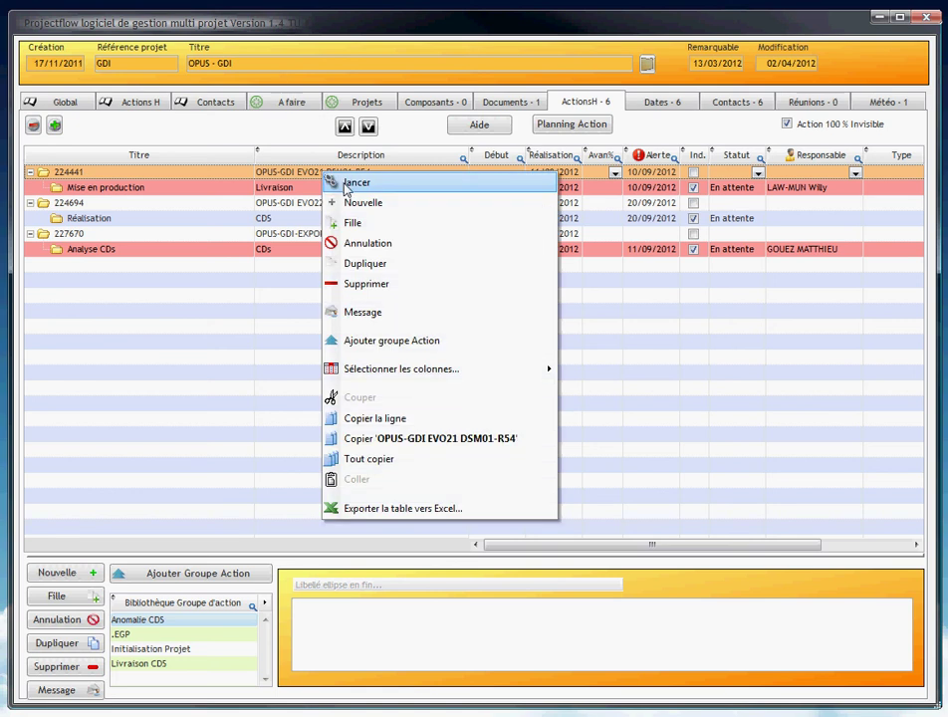
{"action": "left_click", "coordinate": [347, 184]}
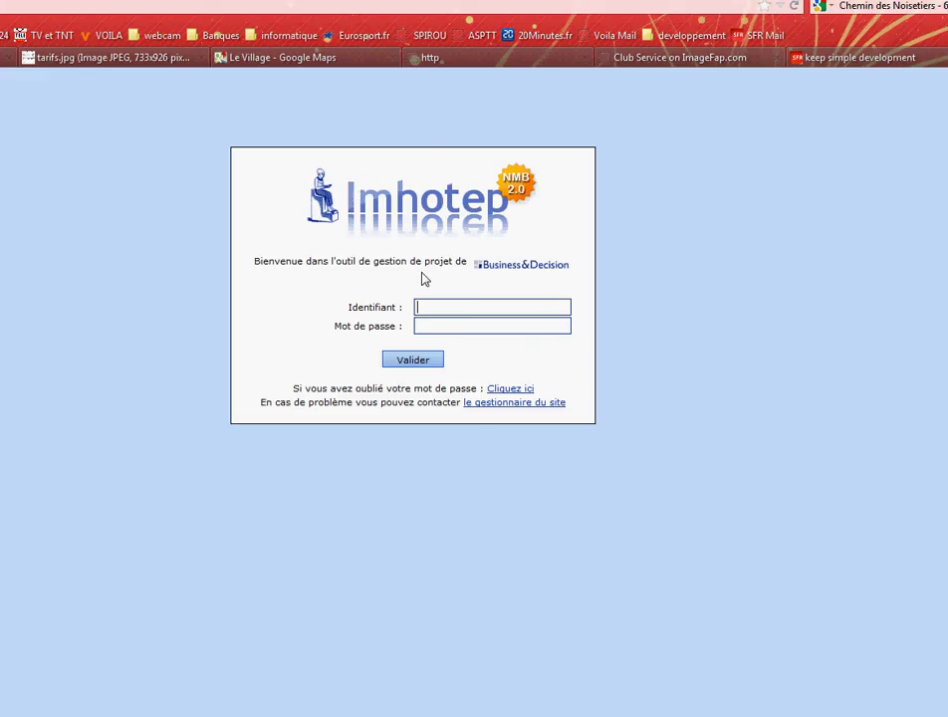
Sign in to Imhotep with the account identifier and password, and dismiss the save-password prompt.
{"action": "key", "text": "Tab"}
{"action": "type", "text": "********"}
{"action": "left_click", "coordinate": [414, 360]}
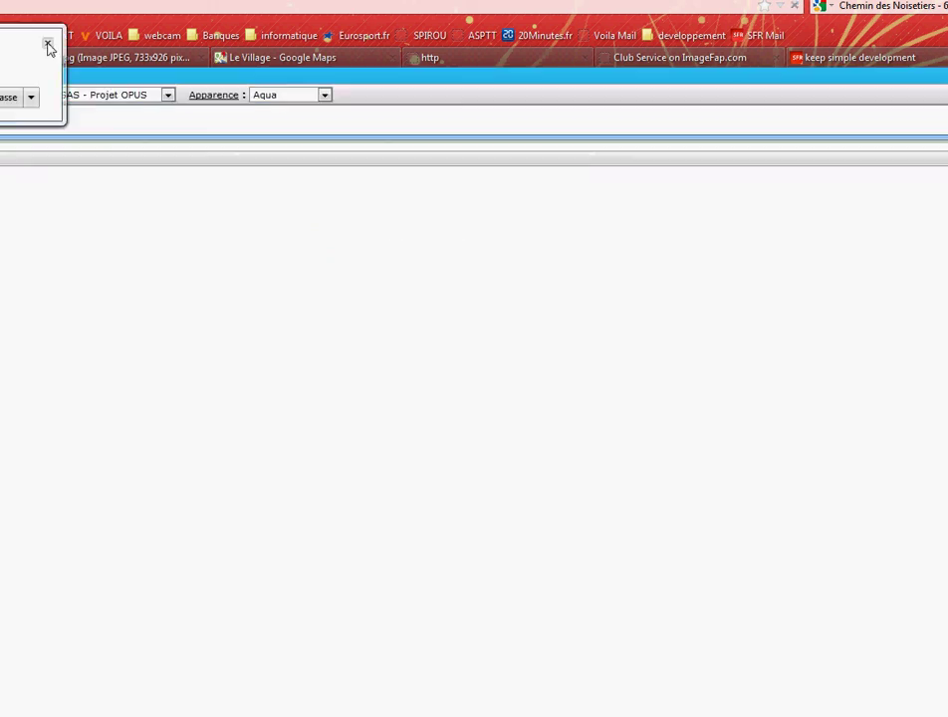
{"action": "left_click", "coordinate": [46, 43]}
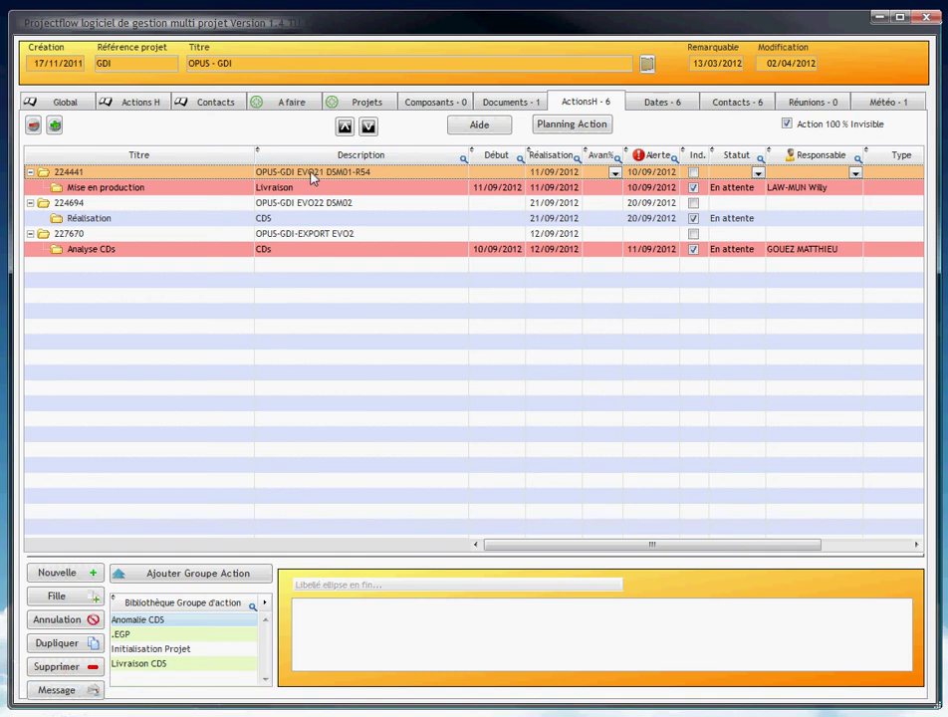
In the global options, leave News off and switch the Astuces tips on.
{"action": "left_click", "coordinate": [62, 104]}
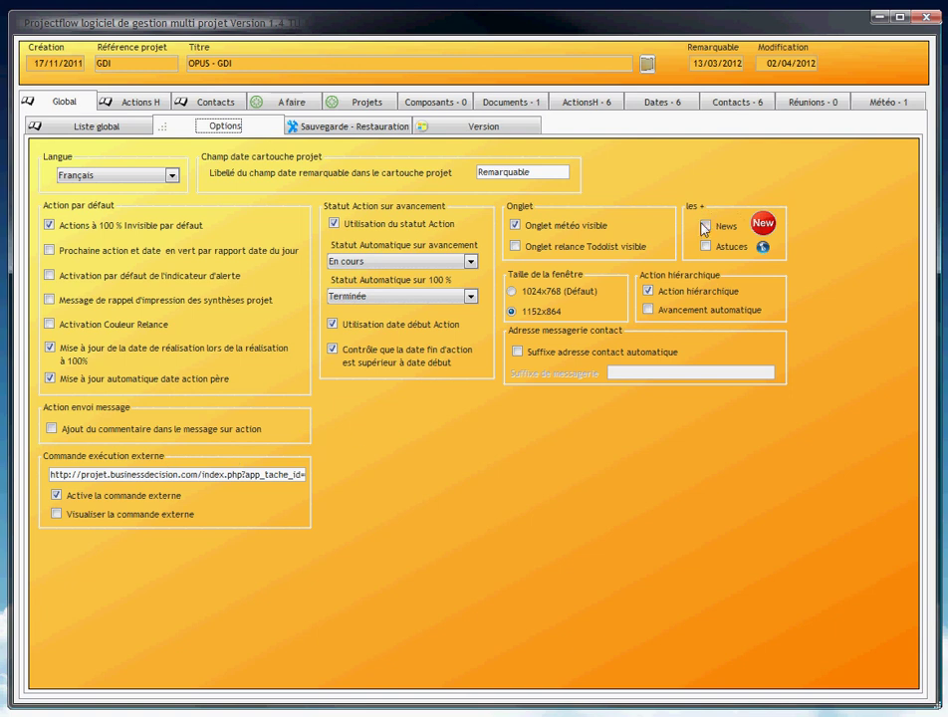
{"action": "left_click", "coordinate": [705, 227]}
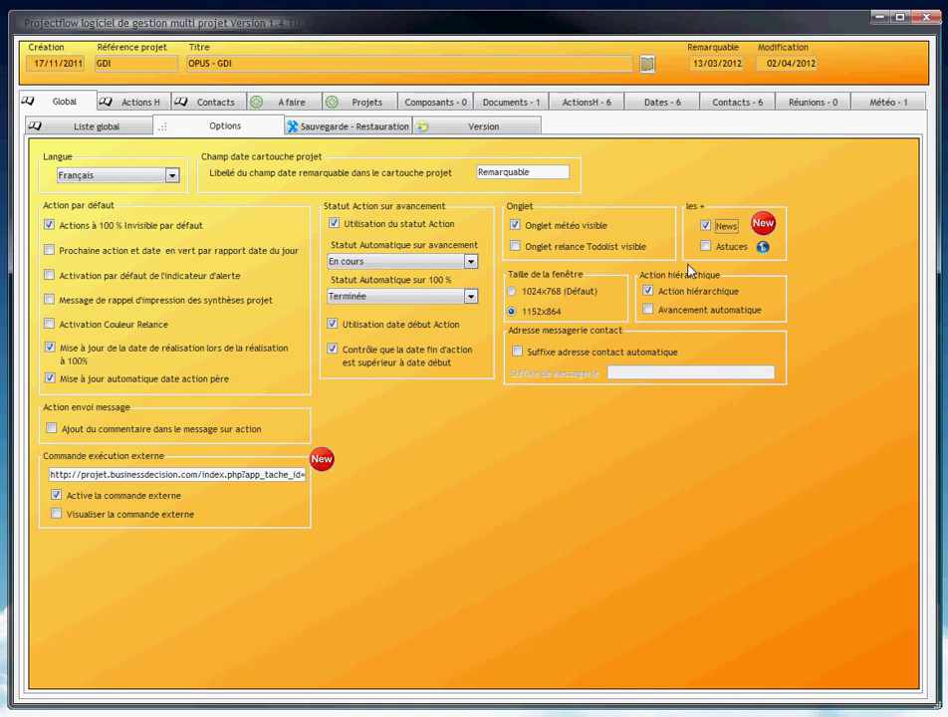
{"action": "left_click", "coordinate": [707, 226]}
{"action": "left_click", "coordinate": [707, 247]}
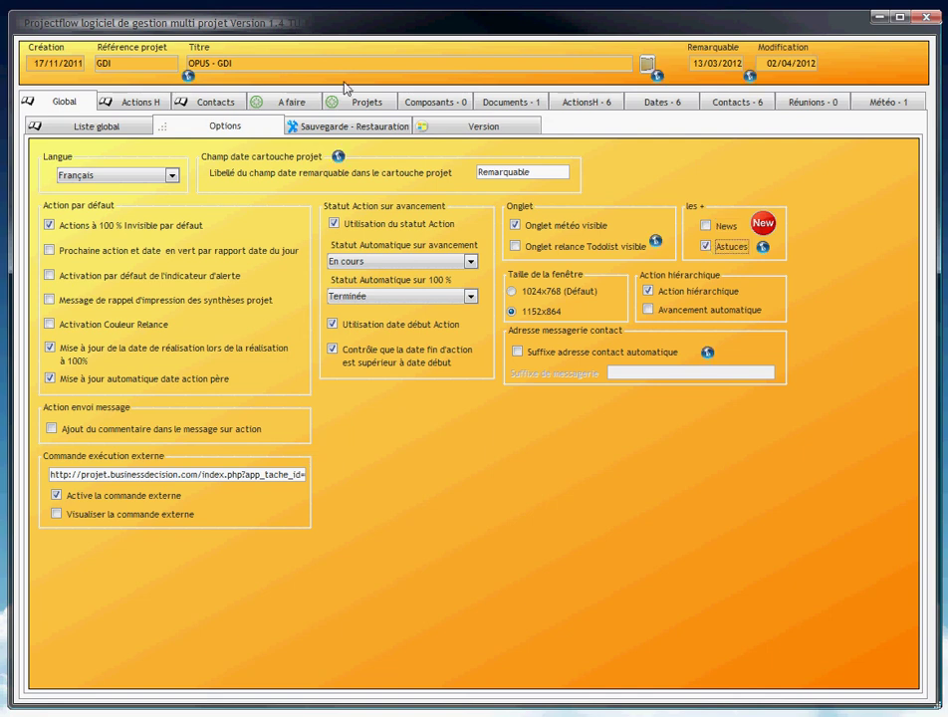
Read the blue info-icon tips, switch Astuces off, and return to the ActionsH list.
{"action": "mouse_move", "coordinate": [657, 77]}
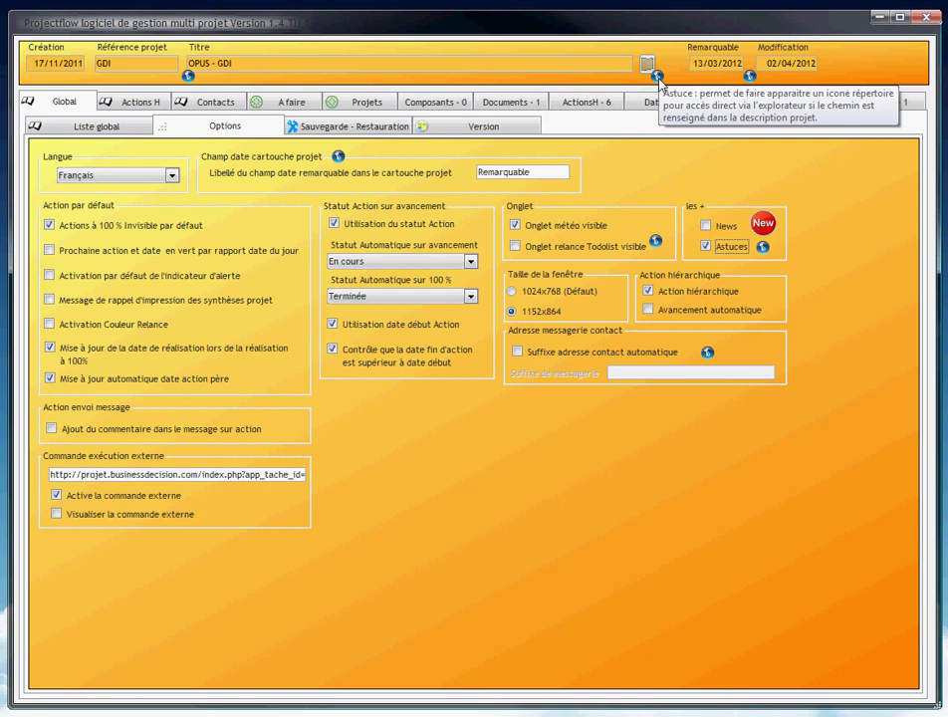
{"action": "mouse_move", "coordinate": [339, 159]}
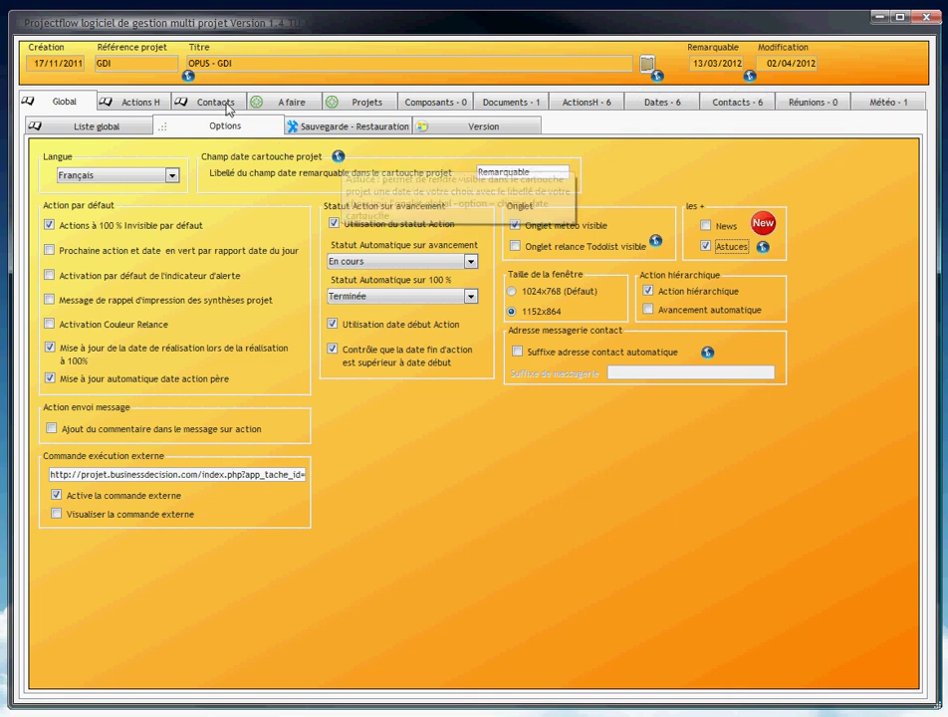
{"action": "mouse_move", "coordinate": [189, 77]}
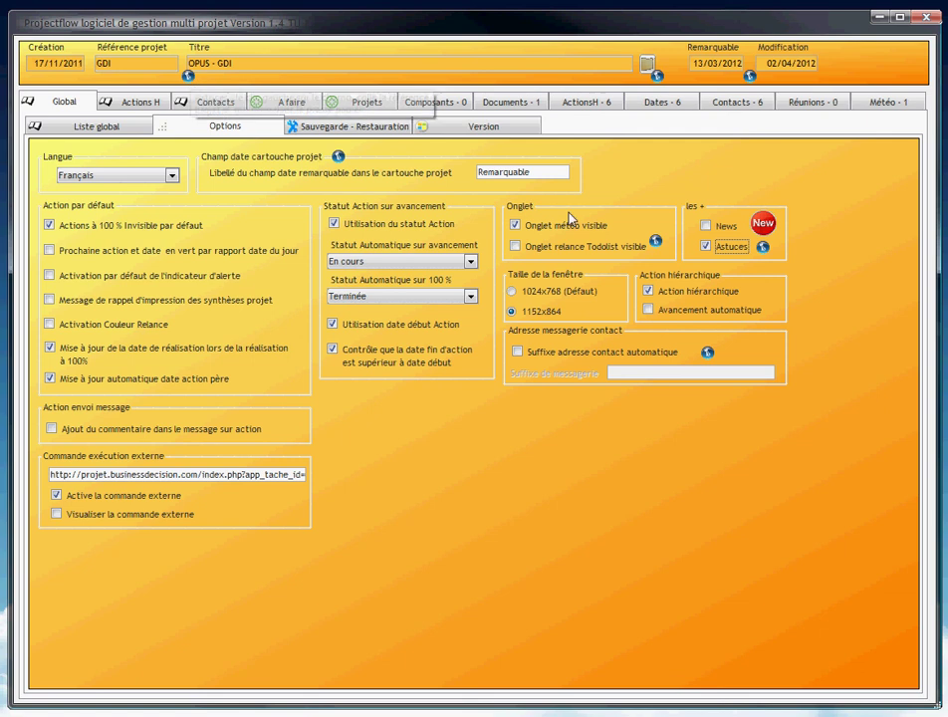
{"action": "left_click", "coordinate": [706, 246]}
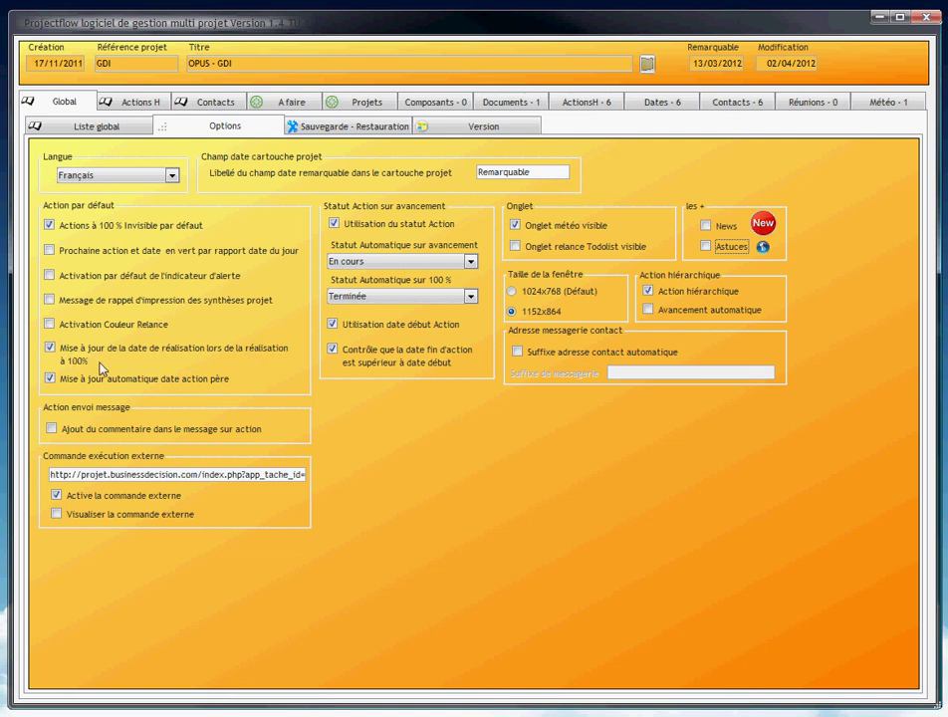
{"action": "left_click", "coordinate": [594, 104]}
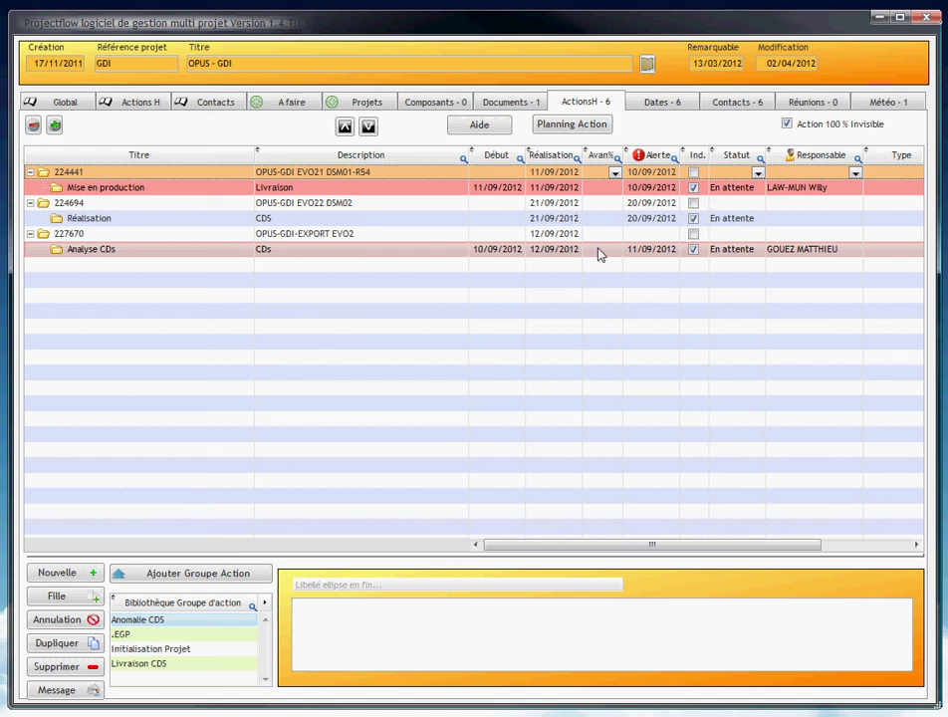
Set Analyse CDs progress to 100% so it is hidden, leaving five actions listed.
{"action": "left_click", "coordinate": [597, 252]}
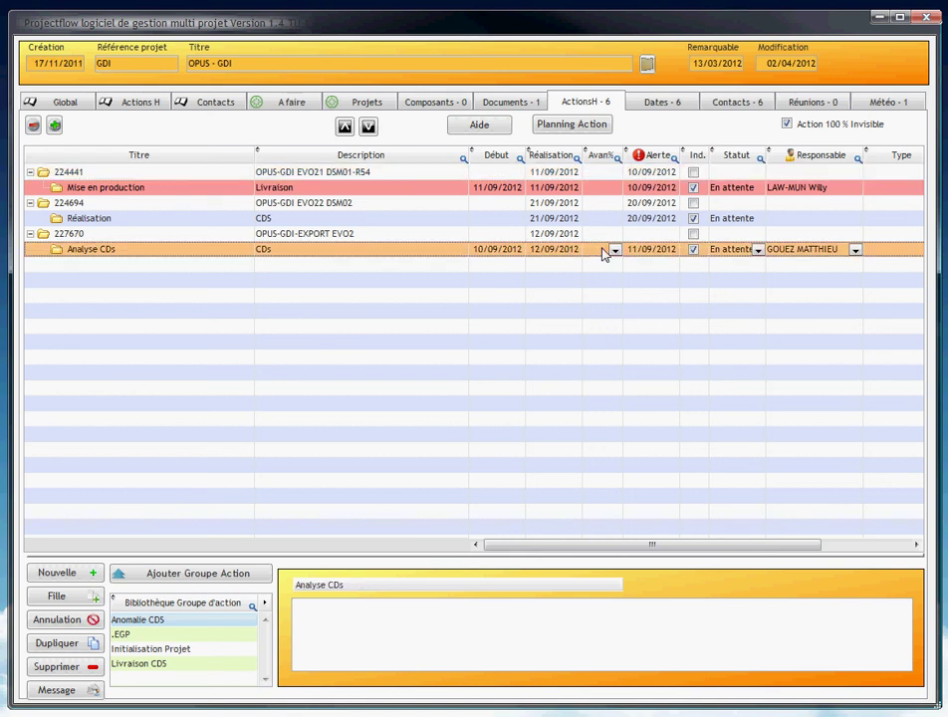
{"action": "left_click", "coordinate": [614, 249]}
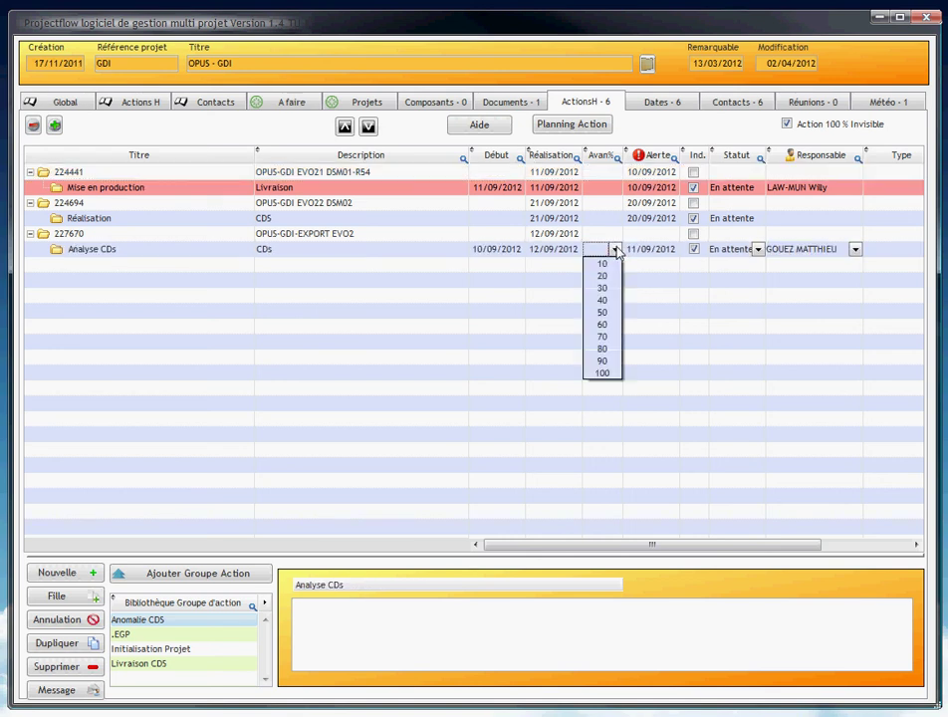
{"action": "left_click", "coordinate": [605, 372]}
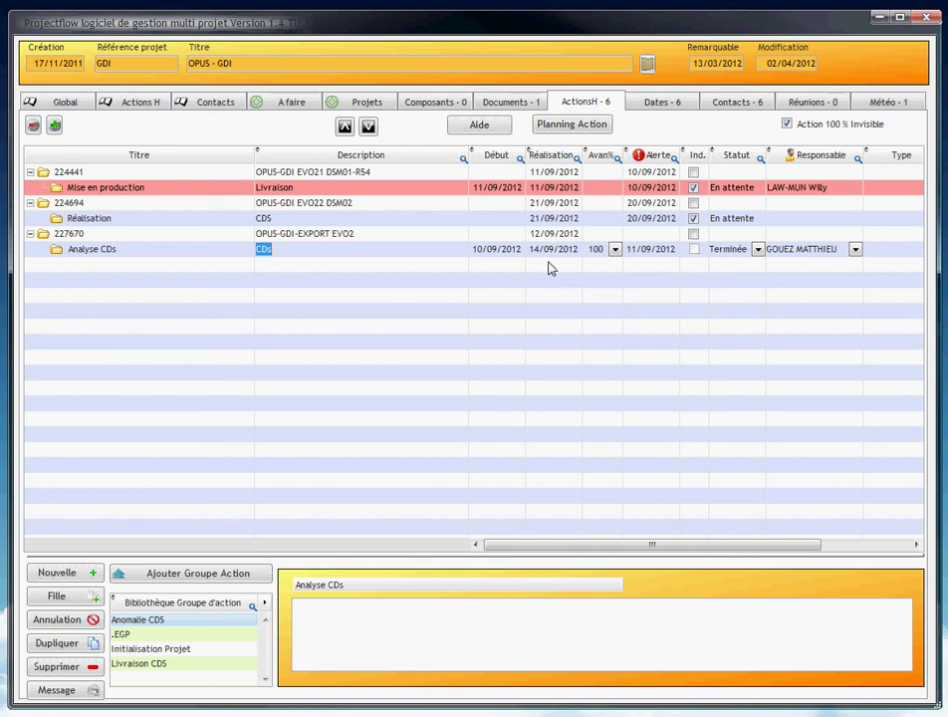
{"action": "left_click", "coordinate": [549, 268]}
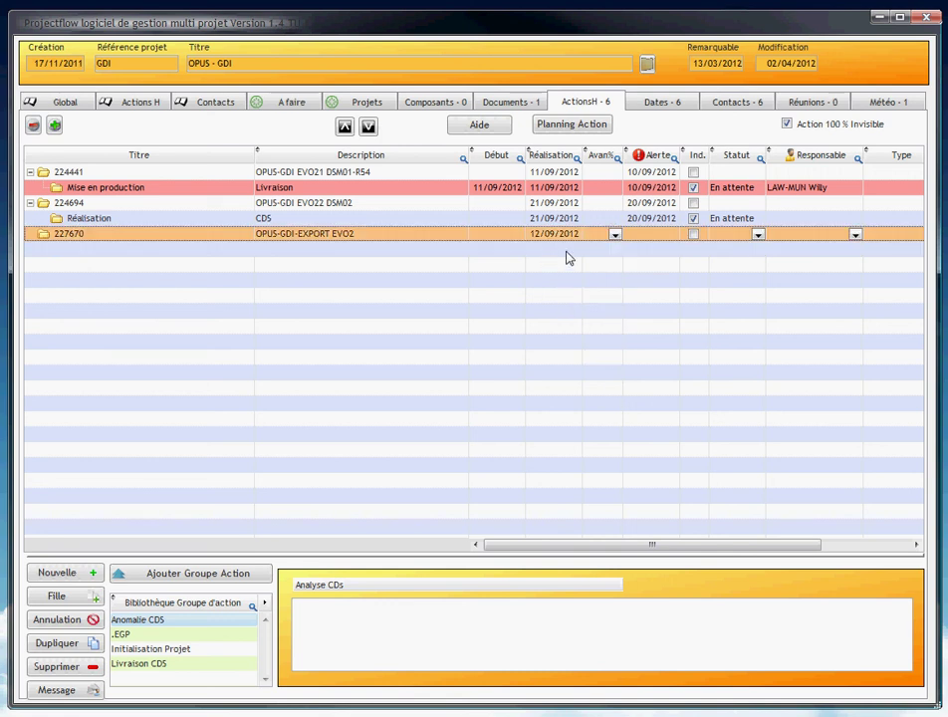
{"action": "left_click", "coordinate": [54, 104]}
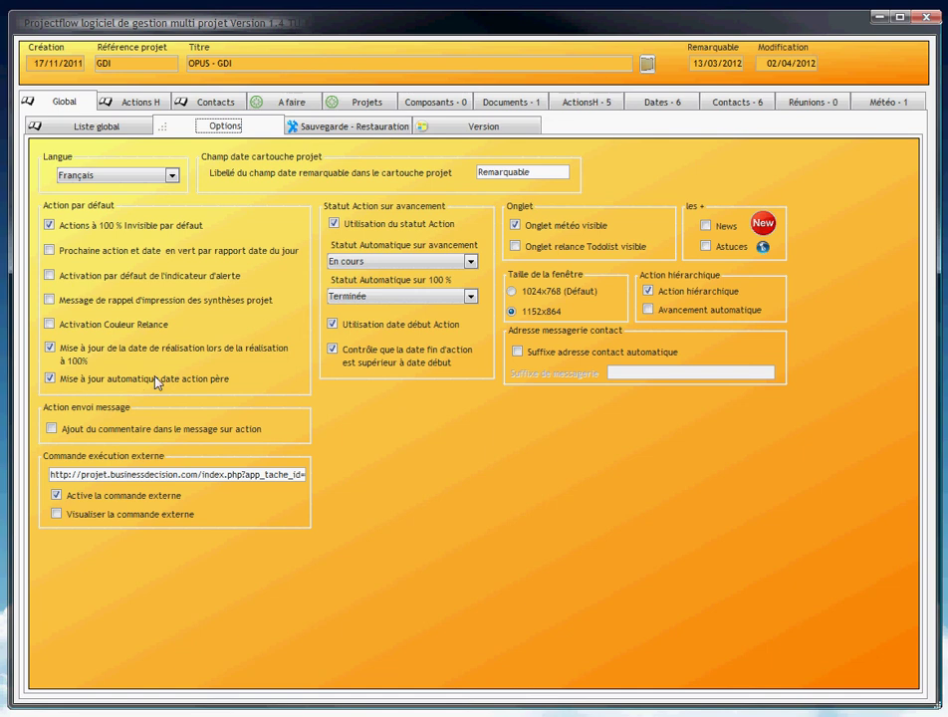
{"action": "left_click", "coordinate": [582, 101]}
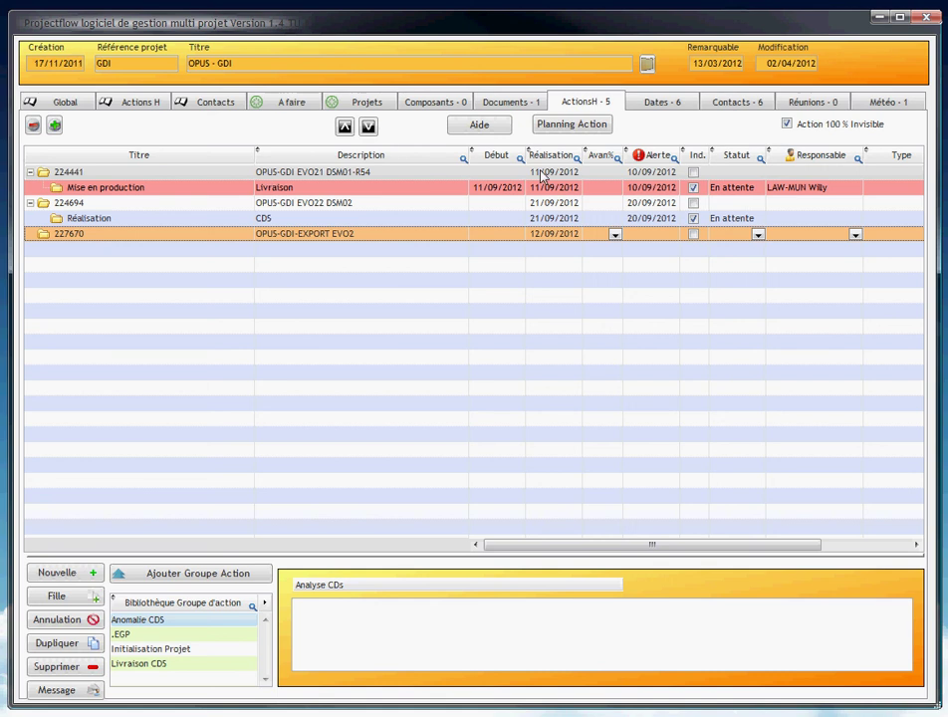
Set Mise en production's completion date to 14/09/2012, then check the global options.
{"action": "left_click", "coordinate": [556, 186]}
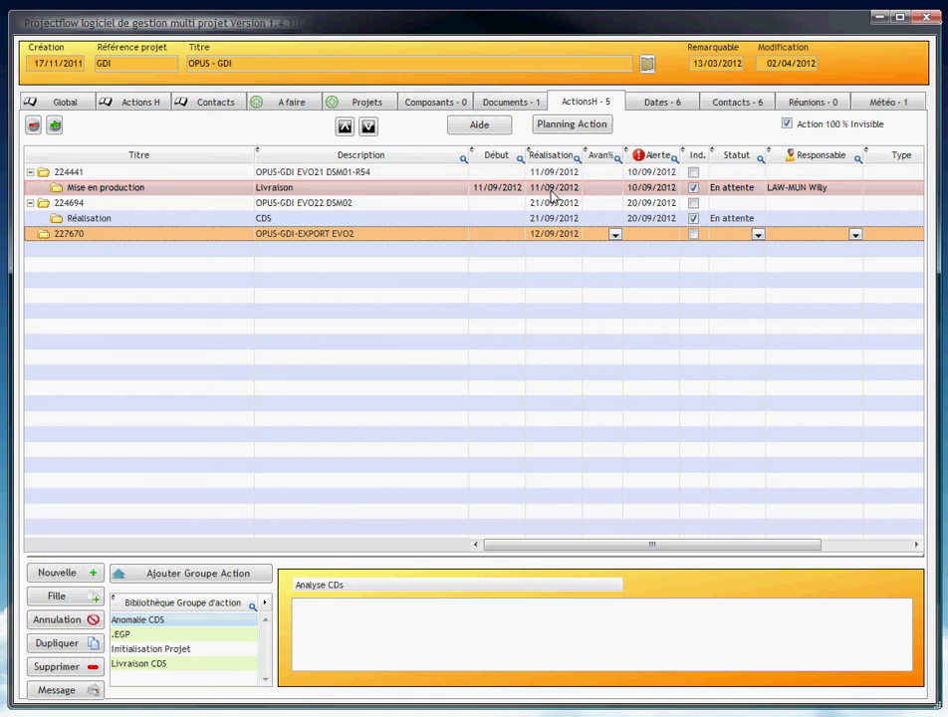
{"action": "left_click", "coordinate": [550, 191]}
{"action": "left_click", "coordinate": [552, 191]}
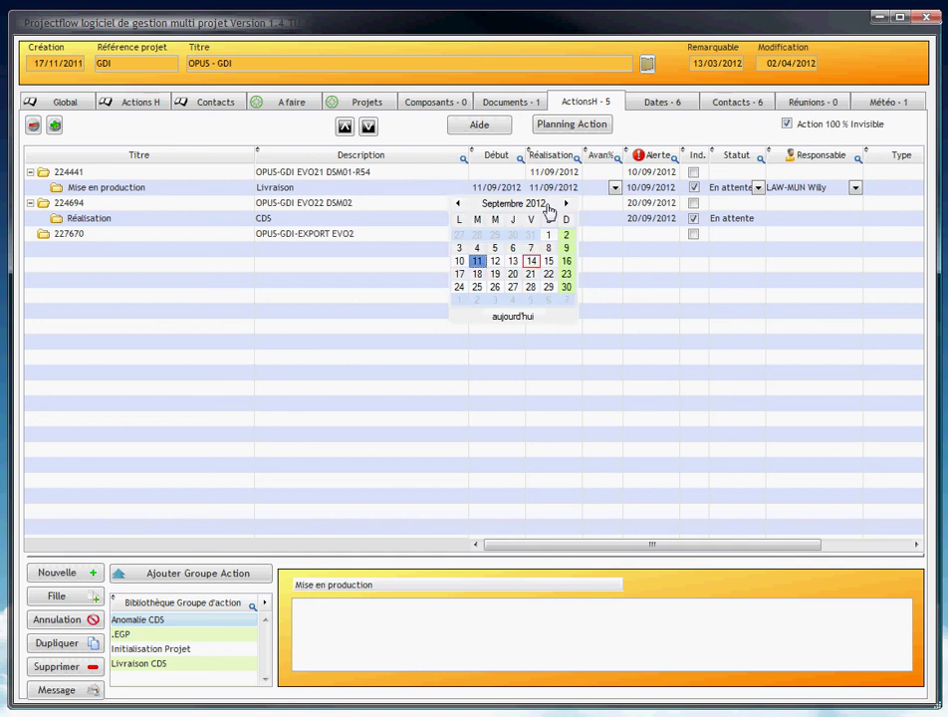
{"action": "left_click", "coordinate": [531, 261]}
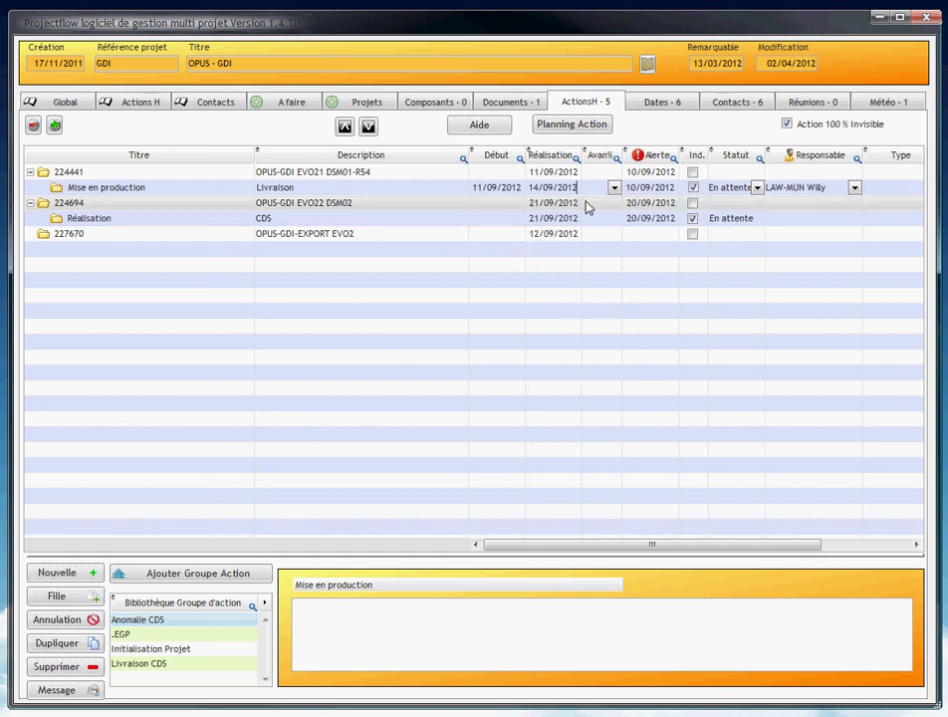
{"action": "left_click", "coordinate": [557, 203]}
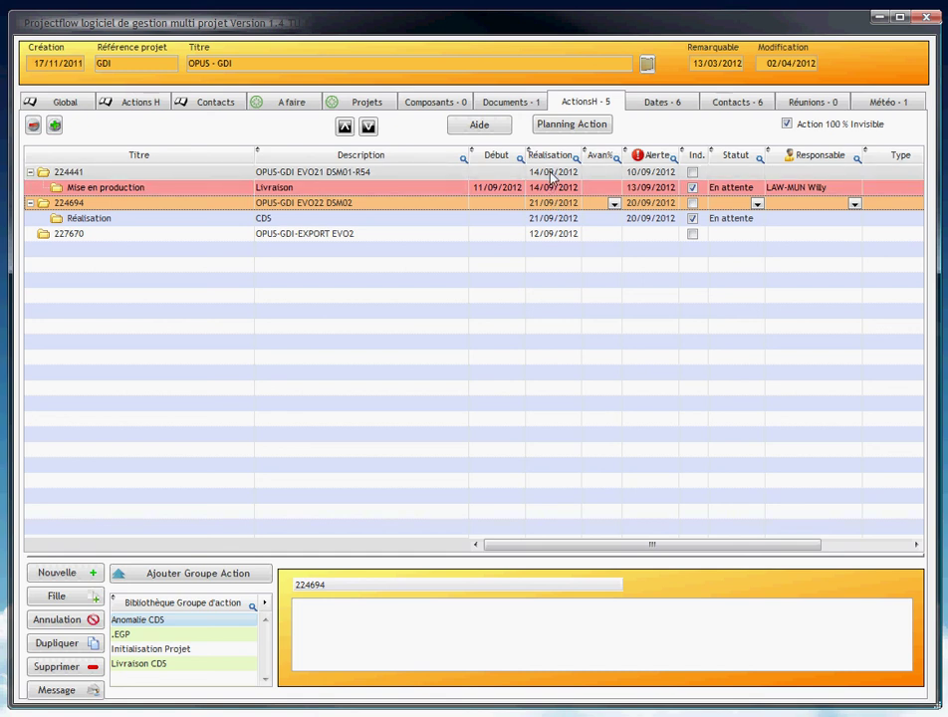
{"action": "left_click", "coordinate": [61, 103]}
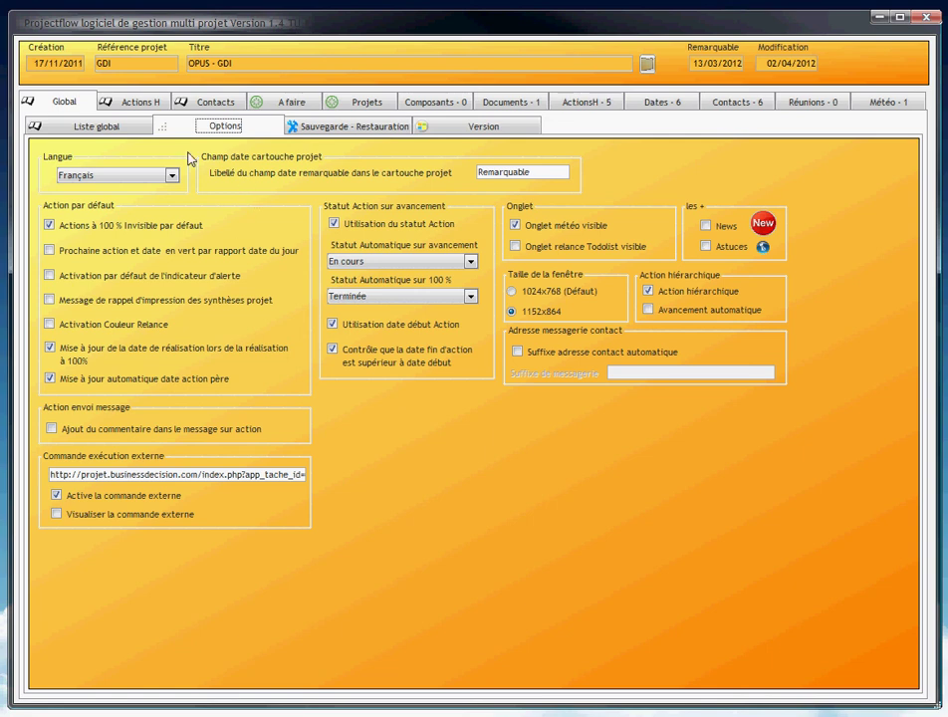
Glance at the project's contacts, then show the A faire list: 12 upcoming actions, 3 deadlines.
{"action": "left_click", "coordinate": [211, 103]}
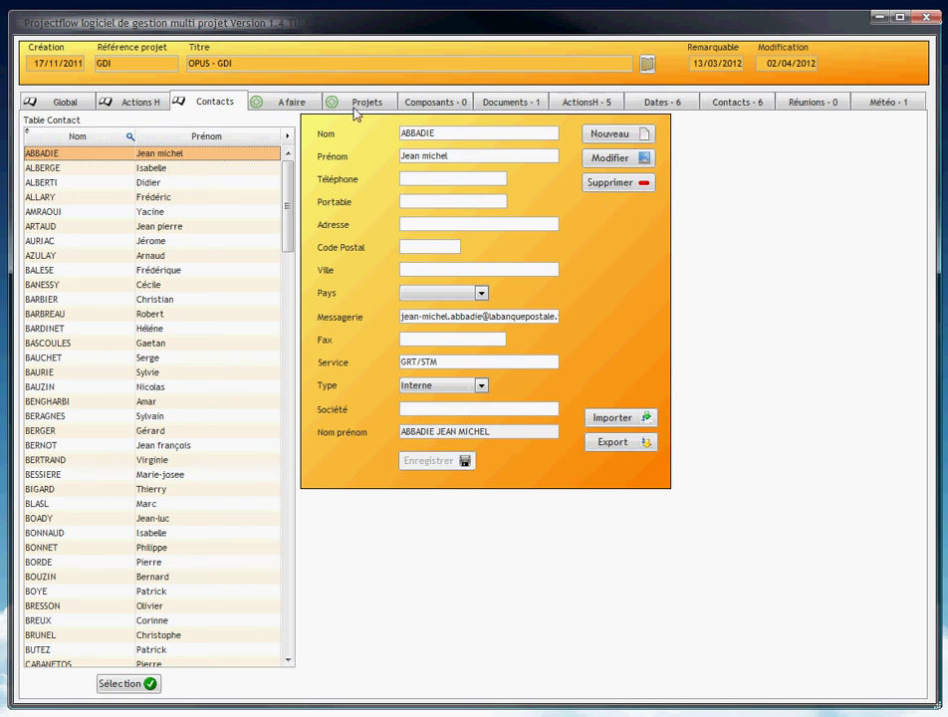
{"action": "left_click", "coordinate": [298, 101]}
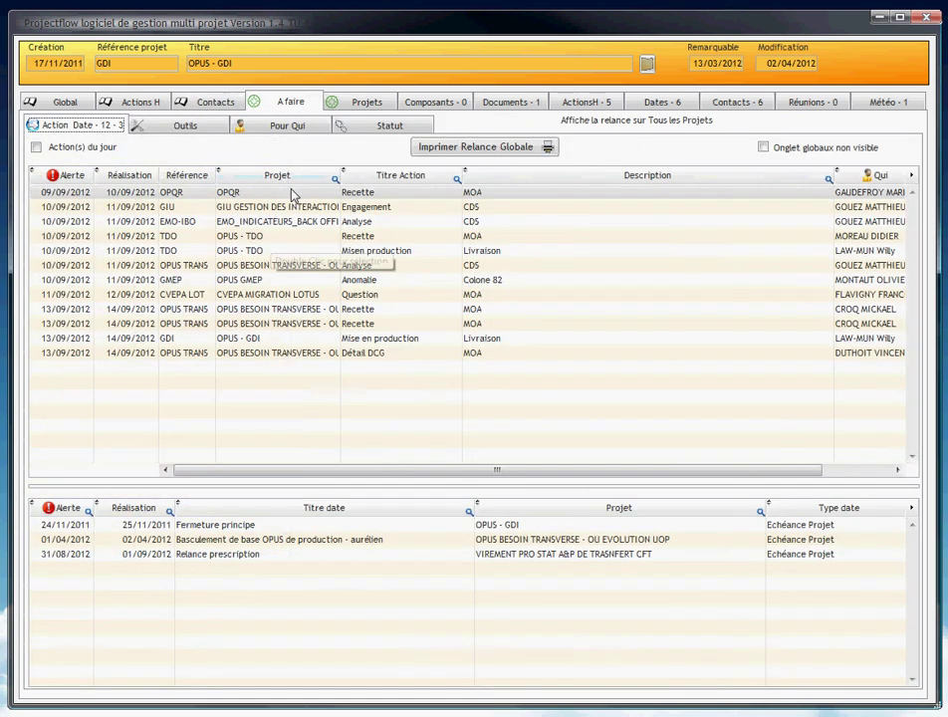